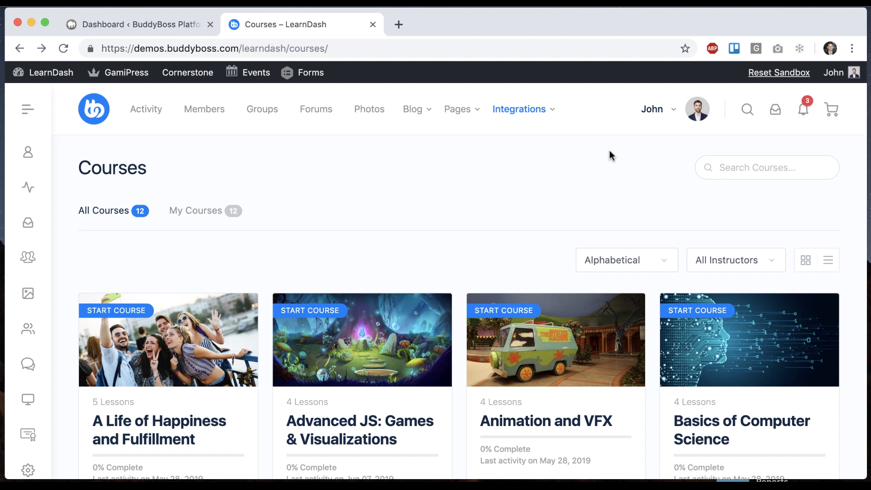
# Step: Open the demo Animation and VFX course and start its first lesson, Introduction to Animation
pyautogui.scroll(-3, 491, 193)
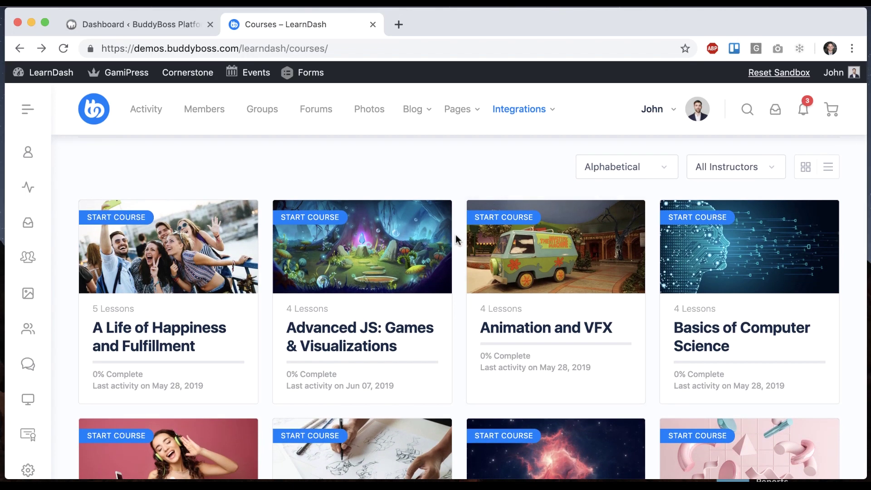
pyautogui.scroll(-5, 456, 240)
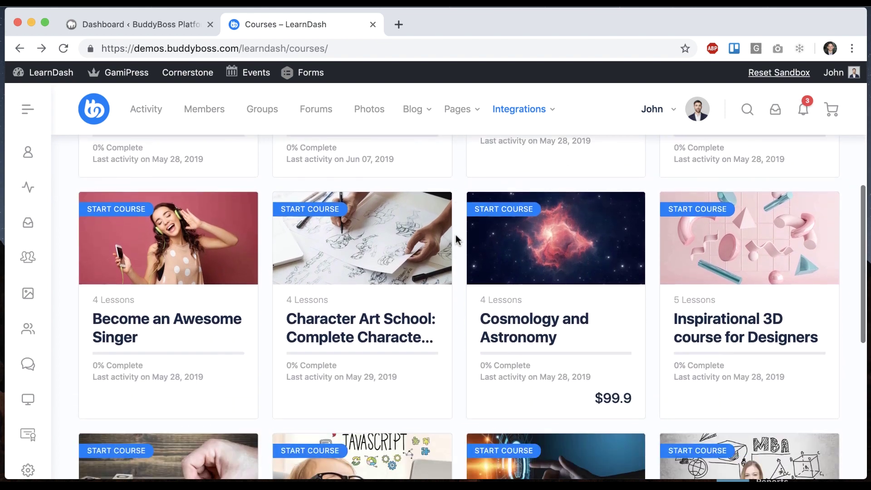
pyautogui.scroll(4, 456, 239)
pyautogui.scroll(2, 455, 240)
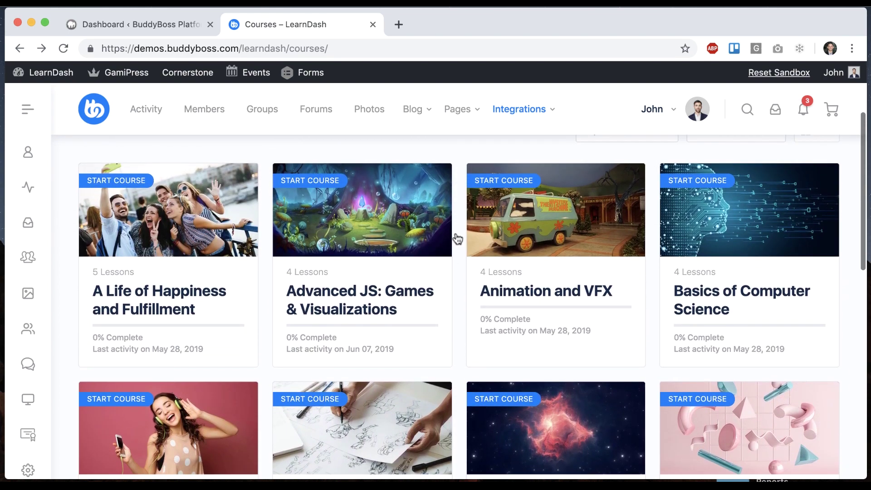
pyautogui.click(553, 217)
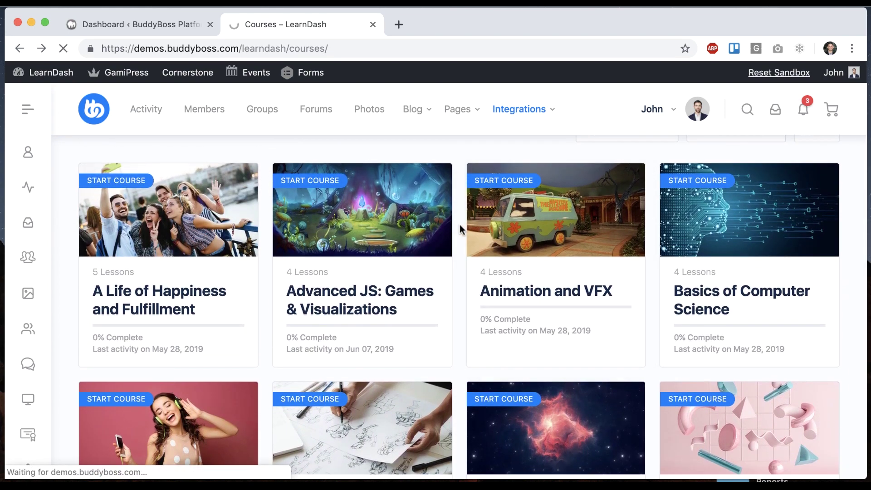
pyautogui.scroll(-10, 562, 353)
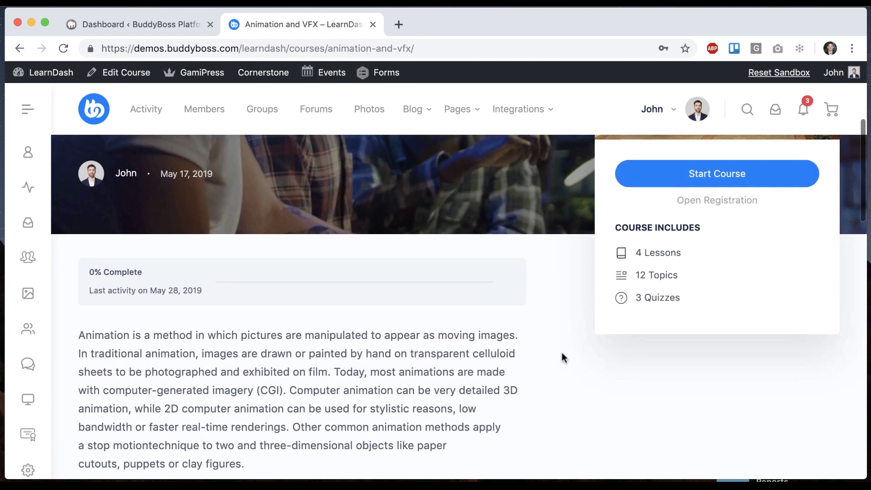
pyautogui.scroll(6, 562, 353)
pyautogui.scroll(4, 561, 353)
pyautogui.click(701, 203)
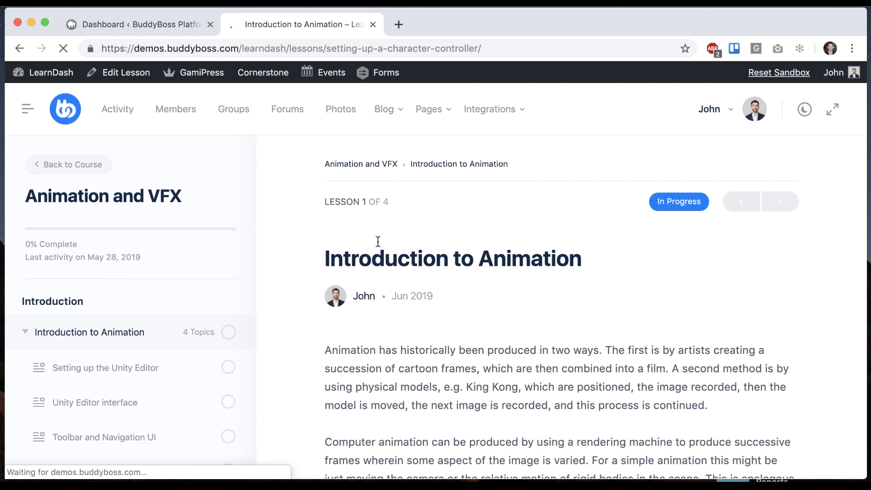
# Step: Try the lesson's dark mode and full-width view, restore both, then return to the Dashboard
pyautogui.scroll(-6, 282, 296)
pyautogui.scroll(-4, 282, 294)
pyautogui.scroll(-5, 177, 313)
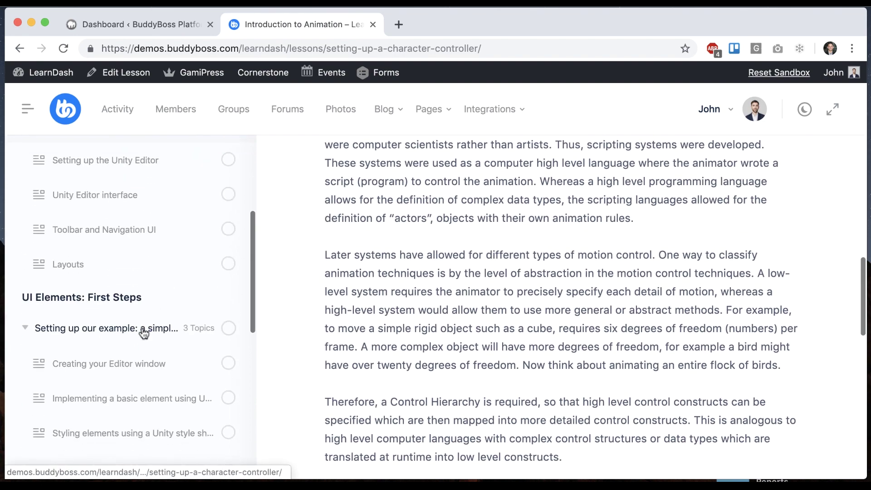
pyautogui.scroll(5, 180, 311)
pyautogui.scroll(6, 356, 294)
pyautogui.scroll(2, 356, 294)
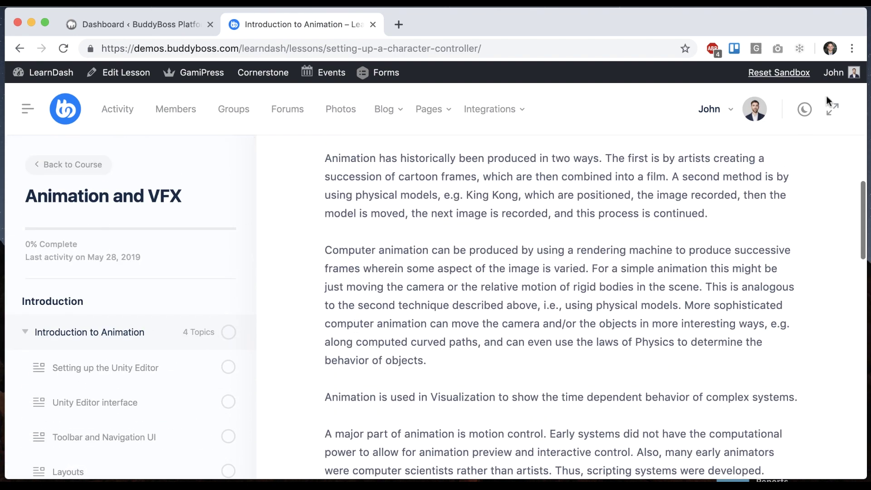
pyautogui.click(805, 110)
pyautogui.click(804, 109)
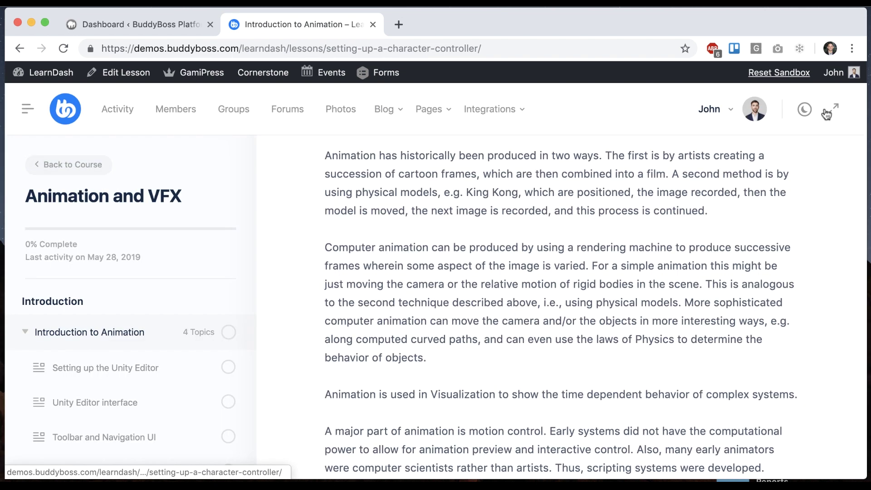
pyautogui.click(832, 109)
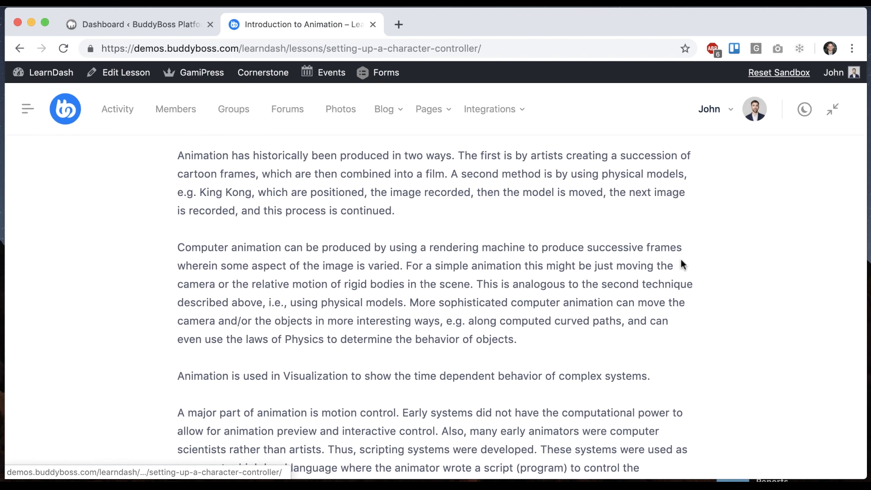
pyautogui.click(832, 110)
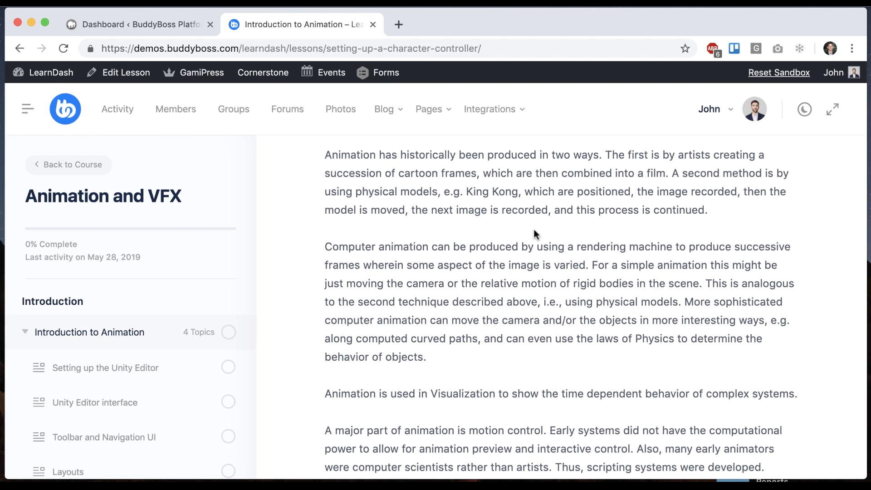
pyautogui.scroll(-1, 534, 232)
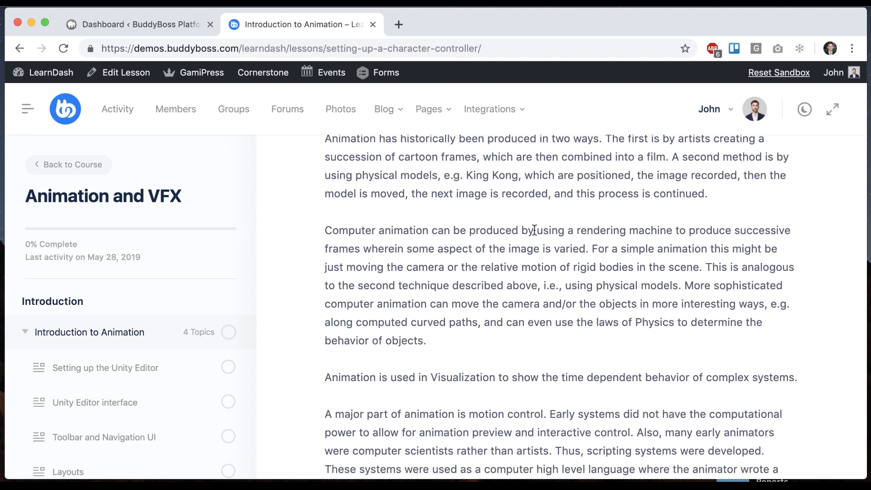
pyautogui.click(188, 29)
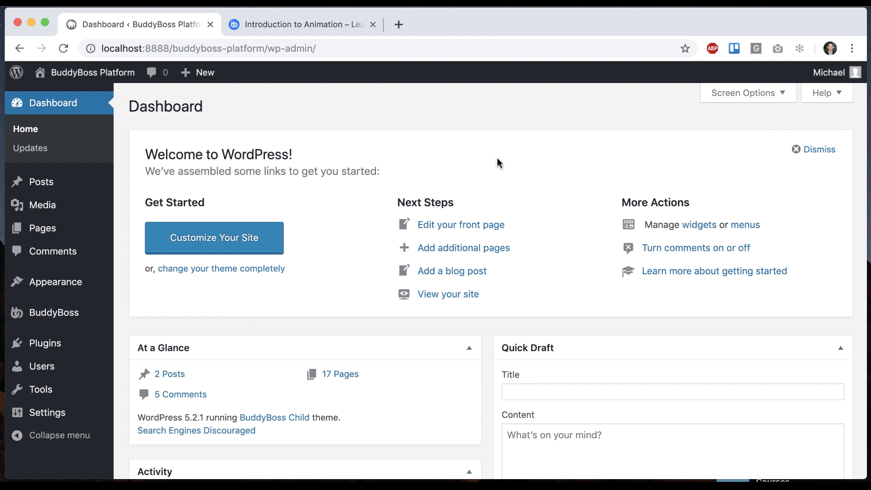
# Step: Go to Plugins > Add New, reveal the Upload Plugin form, and browse for a zip file
pyautogui.moveTo(68, 343)
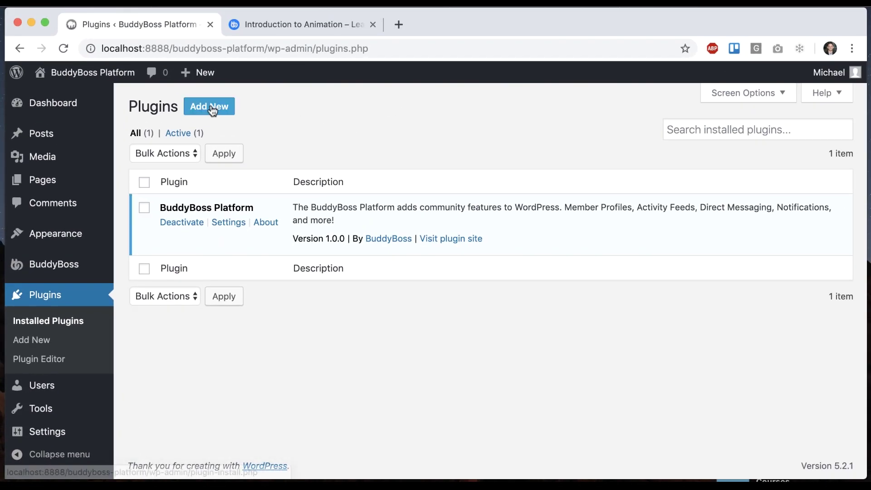
pyautogui.click(212, 107)
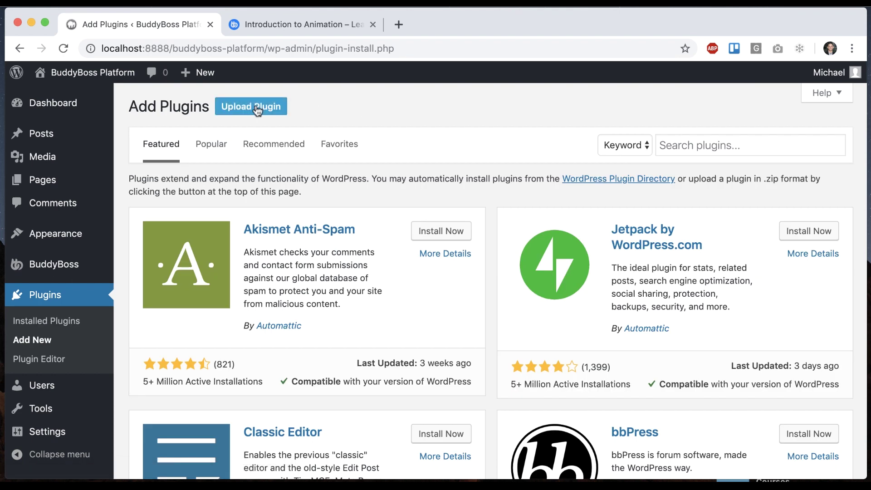
pyautogui.click(257, 109)
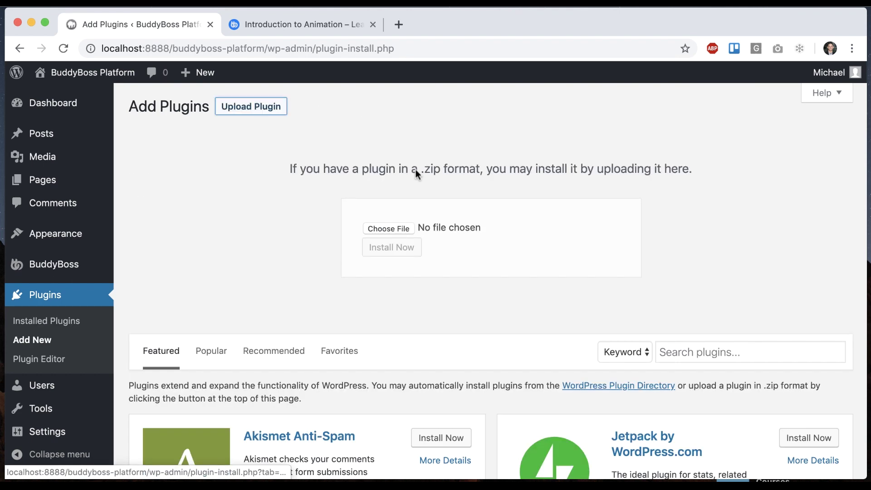
pyautogui.click(387, 228)
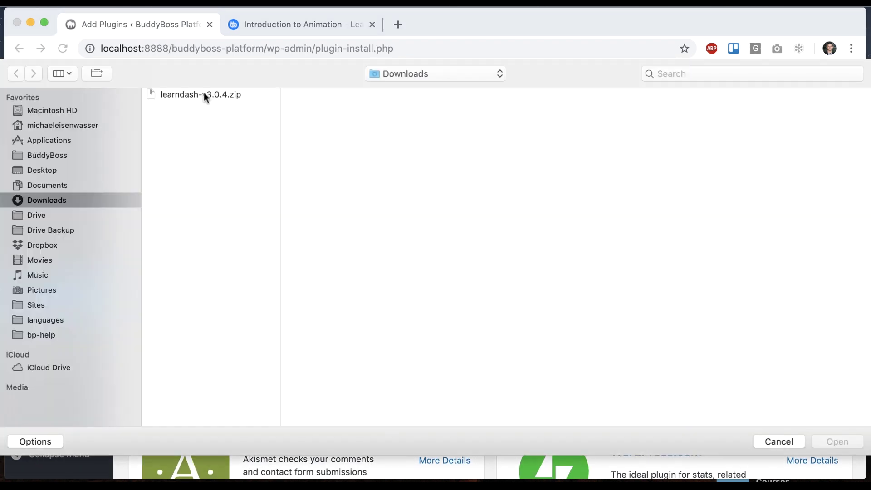
# Step: Choose learndash-v3.0.4.zip from the Downloads folder as the plugin upload file
pyautogui.click(206, 96)
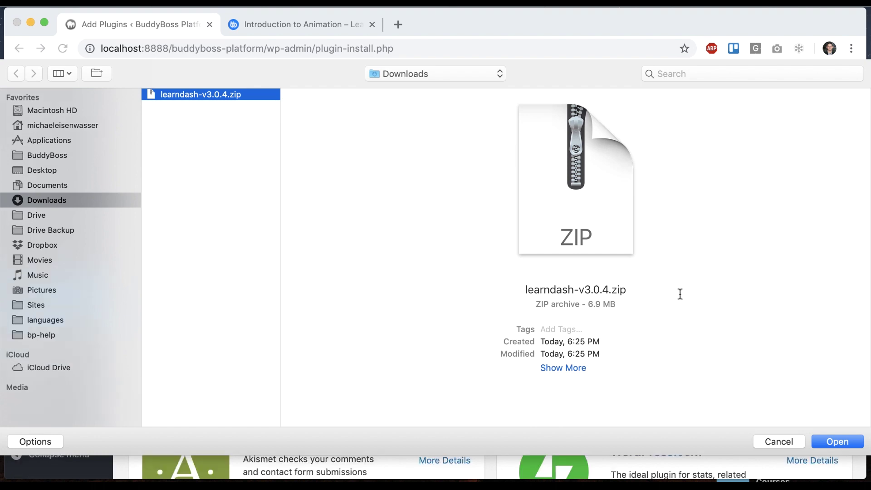
pyautogui.click(834, 440)
# Step: Install and activate LearnDash LMS 3.0.4, dismiss the welcome popup, and follow the license link
pyautogui.click(386, 245)
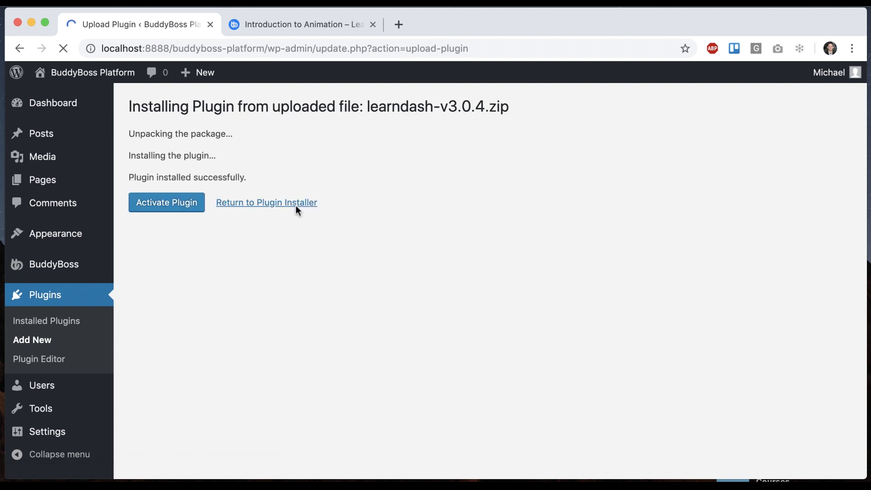
pyautogui.click(181, 202)
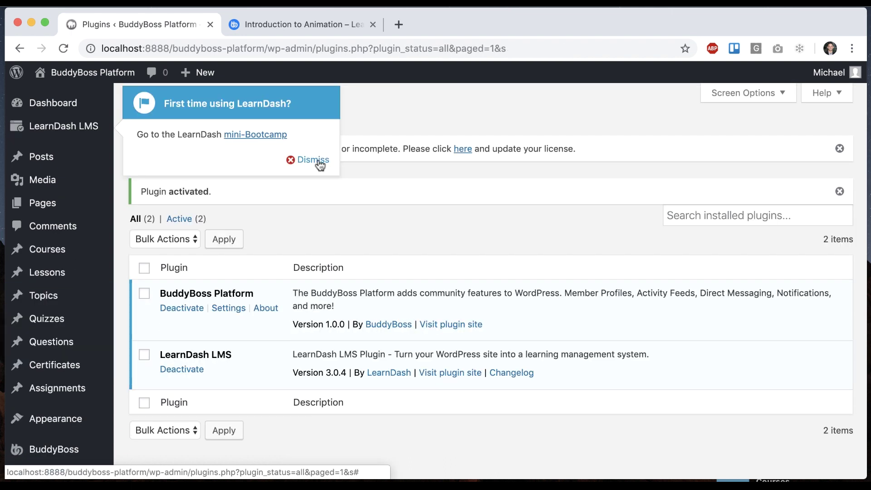
pyautogui.click(320, 163)
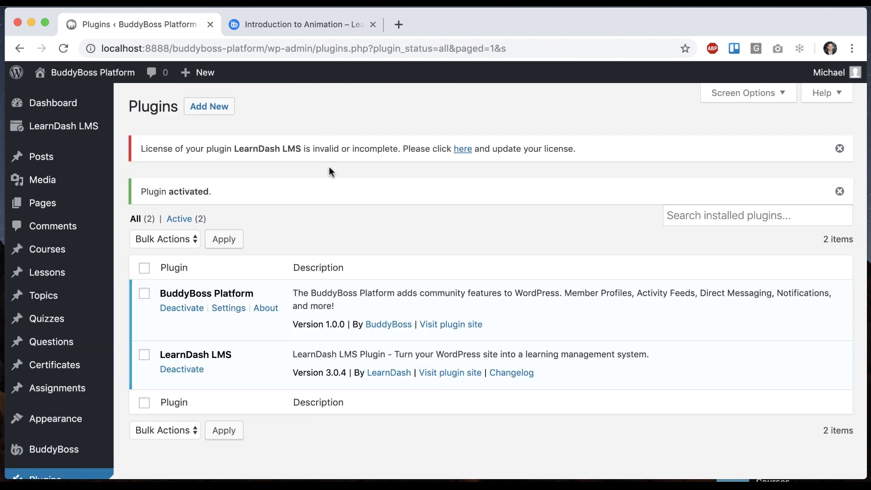
pyautogui.moveTo(101, 128)
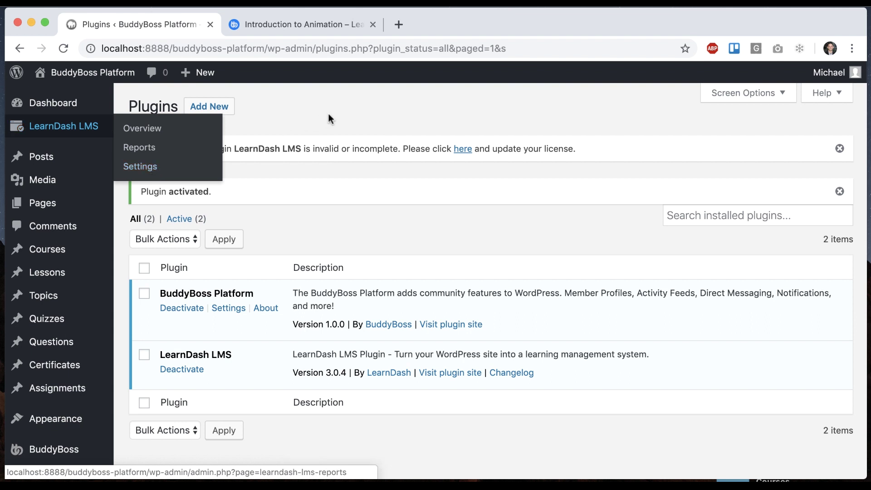
pyautogui.click(462, 150)
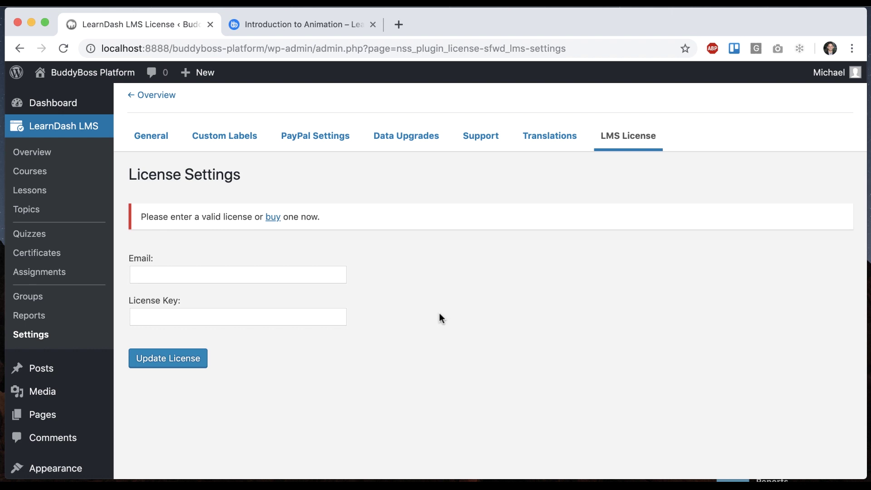
# Step: Switch from the LMS License page to the LearnDash General settings tab
pyautogui.click(156, 140)
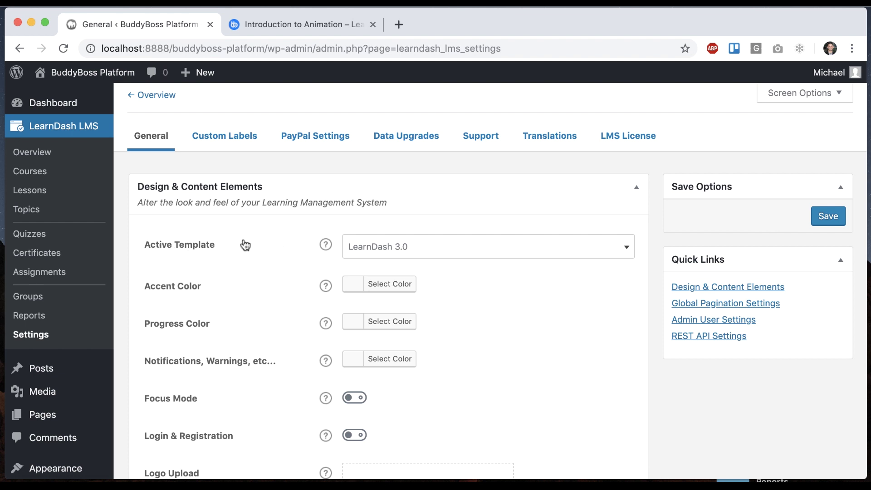
# Step: Keep LearnDash 3.0 as Active Template, save the settings, and add the first course
pyautogui.click(398, 246)
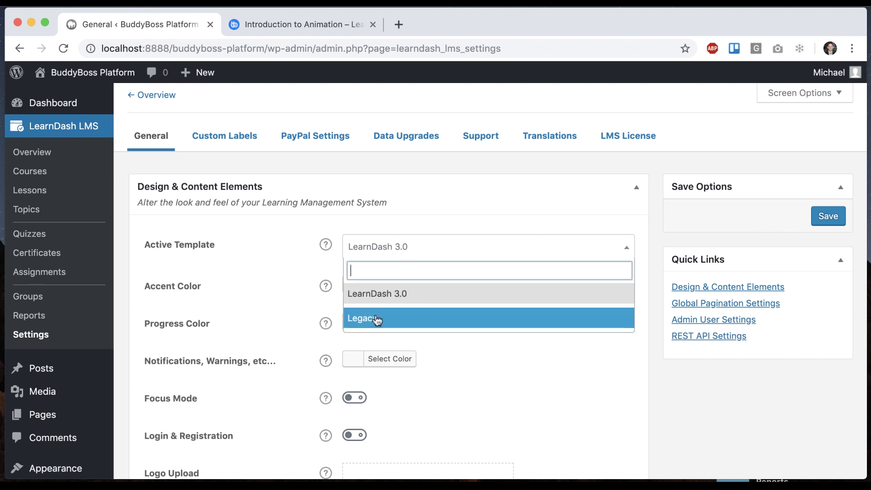
pyautogui.click(299, 252)
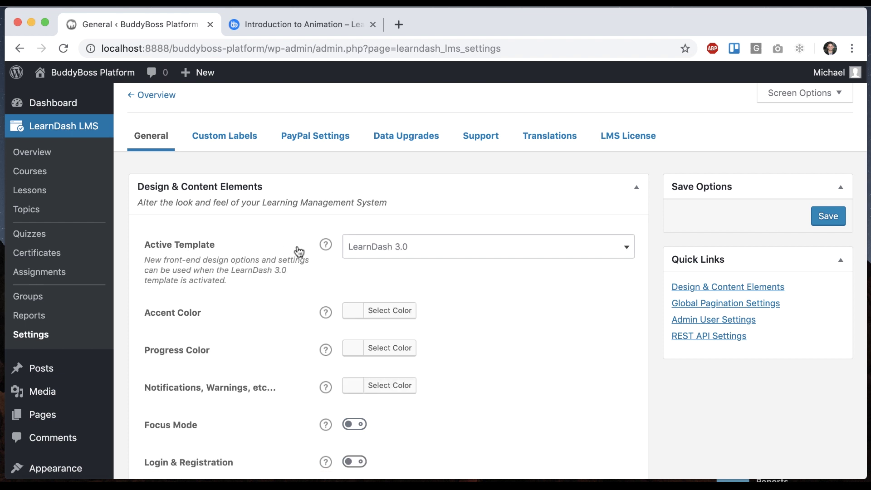
pyautogui.click(382, 247)
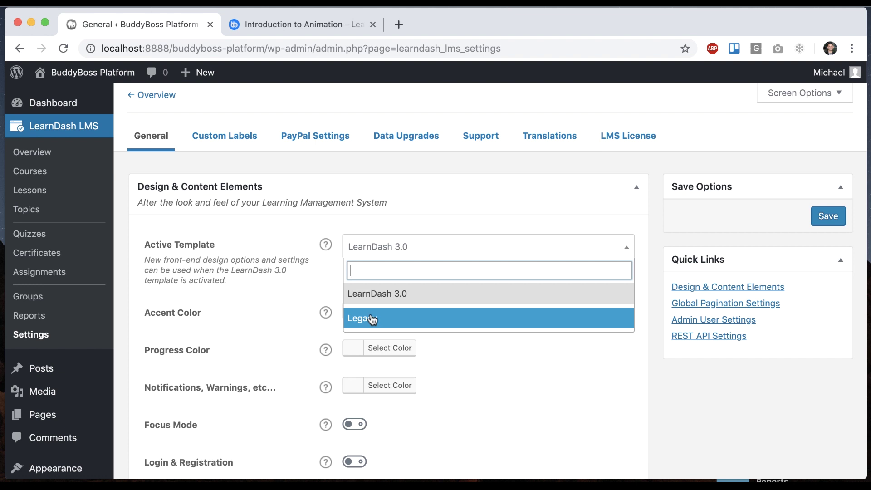
pyautogui.click(375, 299)
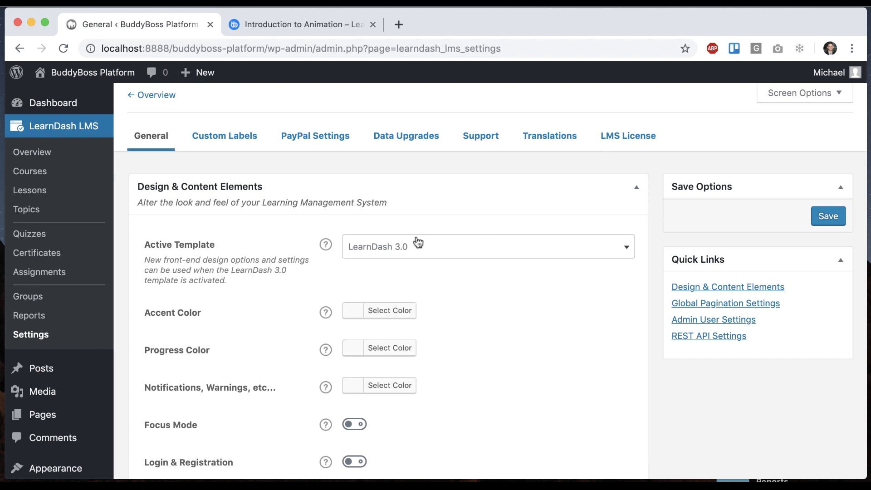
pyautogui.click(818, 220)
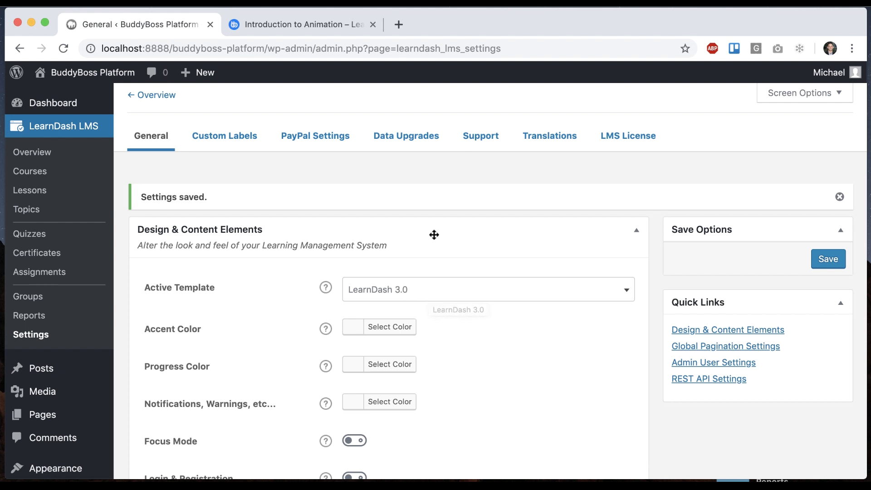
pyautogui.click(88, 166)
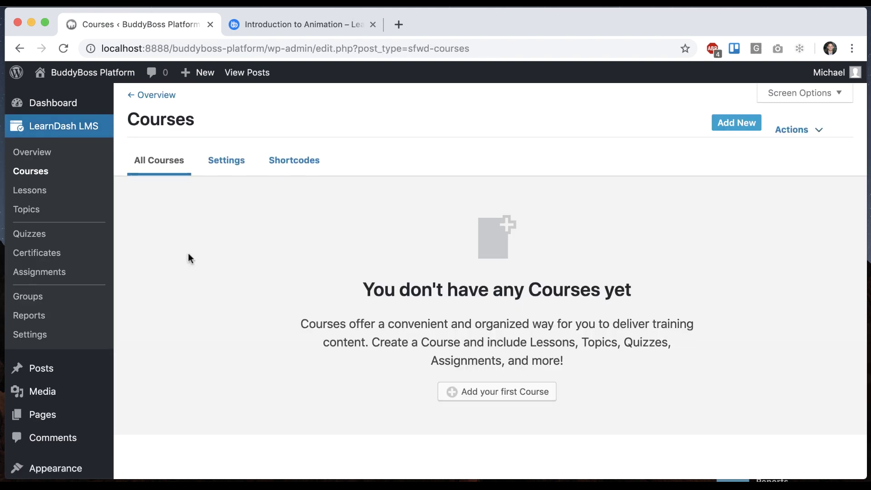
pyautogui.click(472, 393)
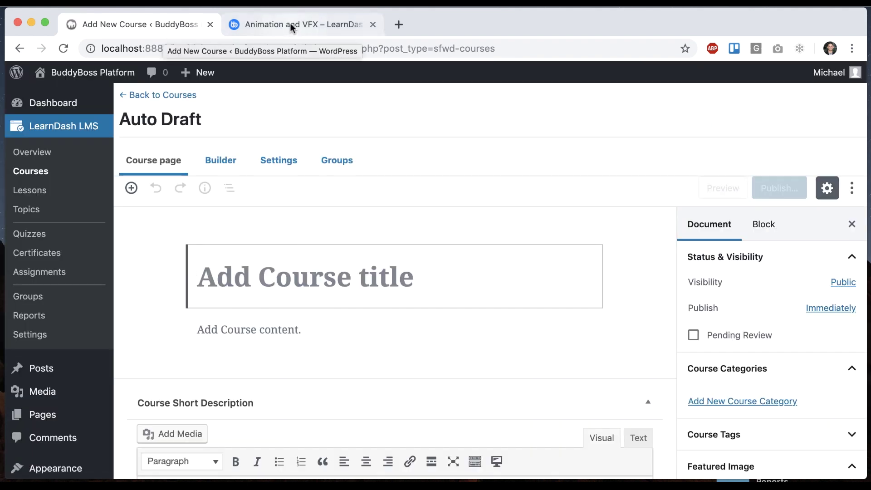
# Step: Copy the demo course title and paste it as the new course title 'Animation and VFX'
pyautogui.click(290, 24)
pyautogui.moveTo(382, 216); pyautogui.dragTo(85, 216)
pyautogui.hotkey('ctrl', 'c')
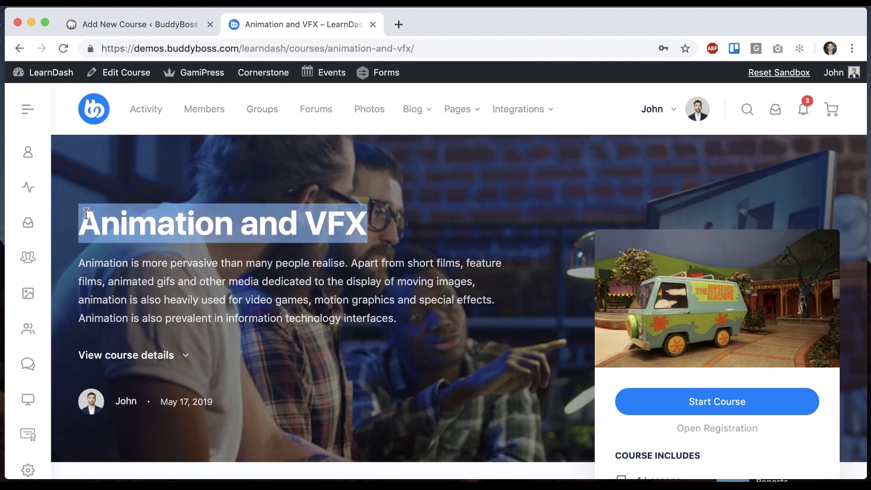
pyautogui.click(136, 24)
pyautogui.hotkey('ctrl', 'v')
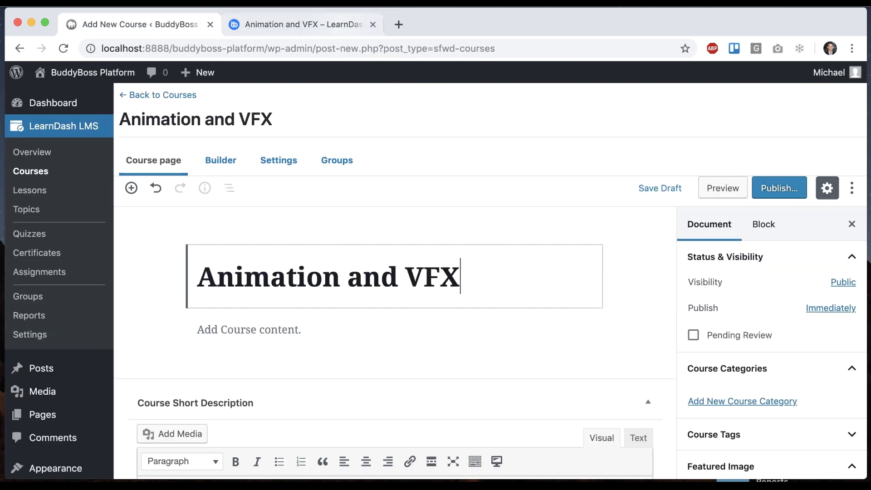
# Step: Copy the demo course's animation paragraph into the new course's content area
pyautogui.click(305, 20)
pyautogui.scroll(-10, 336, 341)
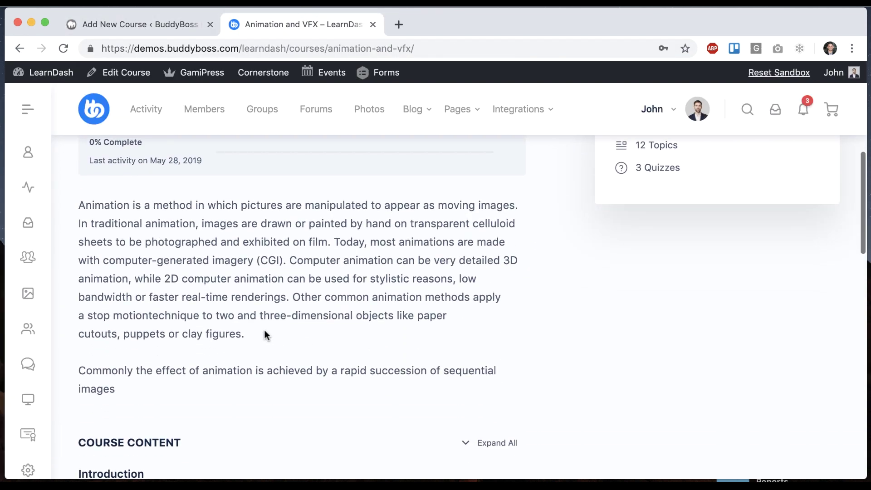
pyautogui.moveTo(265, 334); pyautogui.dragTo(79, 209)
pyautogui.hotkey('ctrl', 'c')
pyautogui.click(176, 24)
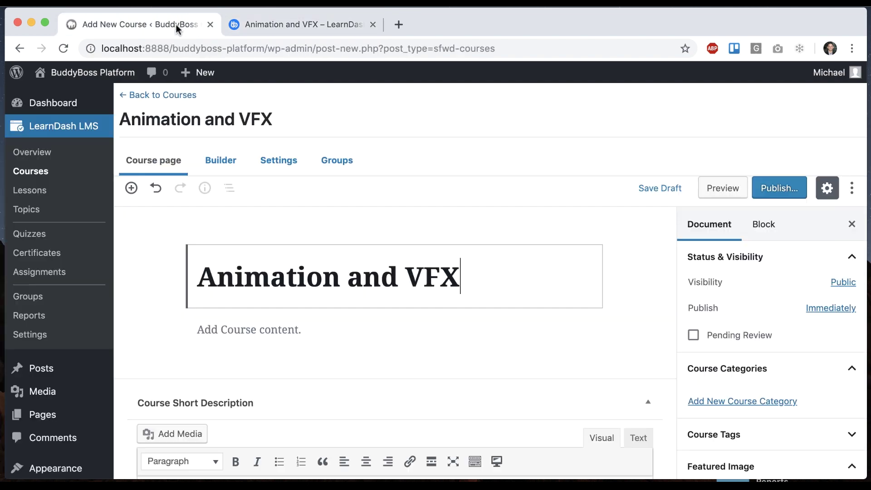
pyautogui.click(299, 300)
pyautogui.hotkey('ctrl', 'v')
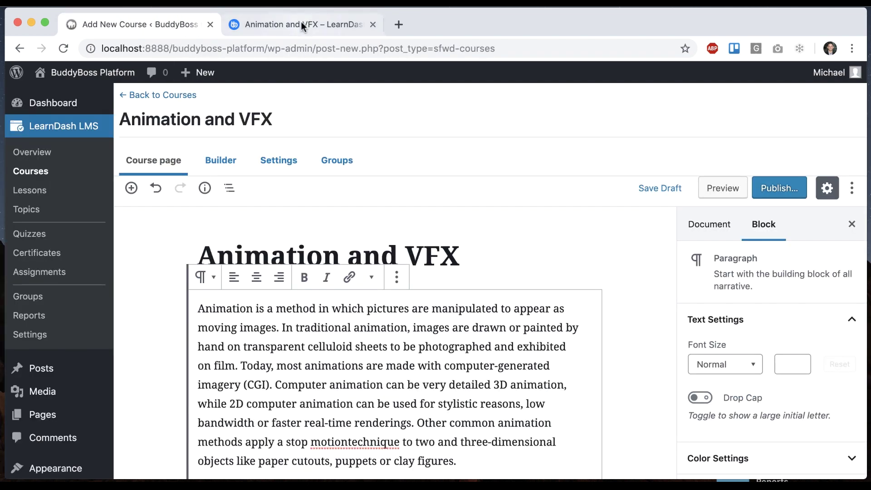
# Step: Paste the demo's short description into Course Short Description and publish the course
pyautogui.click(301, 22)
pyautogui.scroll(4, 214, 192)
pyautogui.scroll(4, 203, 289)
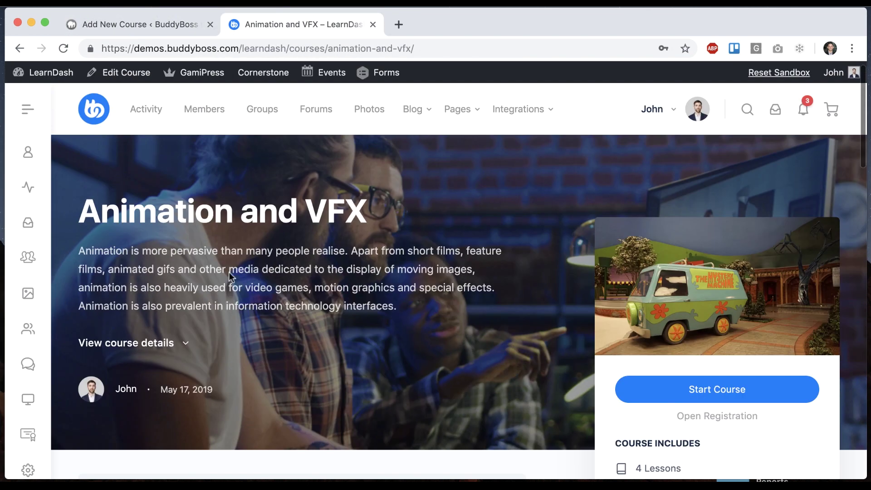
pyautogui.moveTo(397, 306); pyautogui.dragTo(67, 248)
pyautogui.press('super+c')
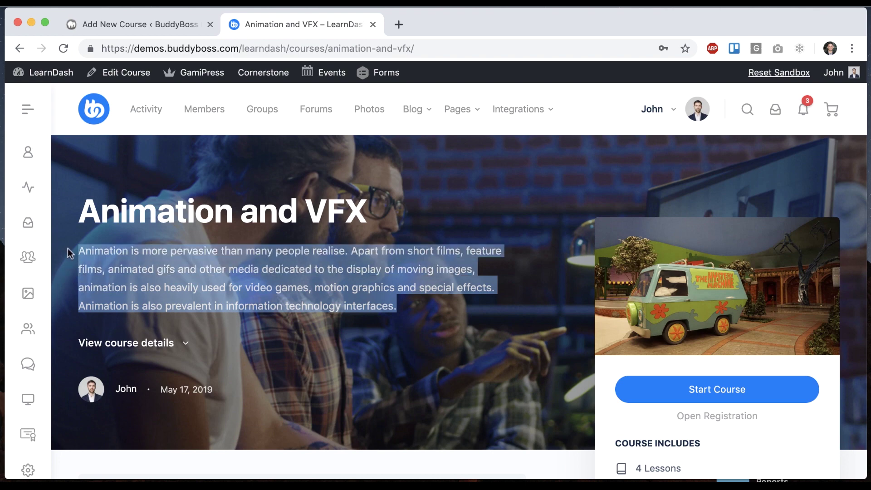
pyautogui.click(136, 23)
pyautogui.click(429, 365)
pyautogui.press('super+v')
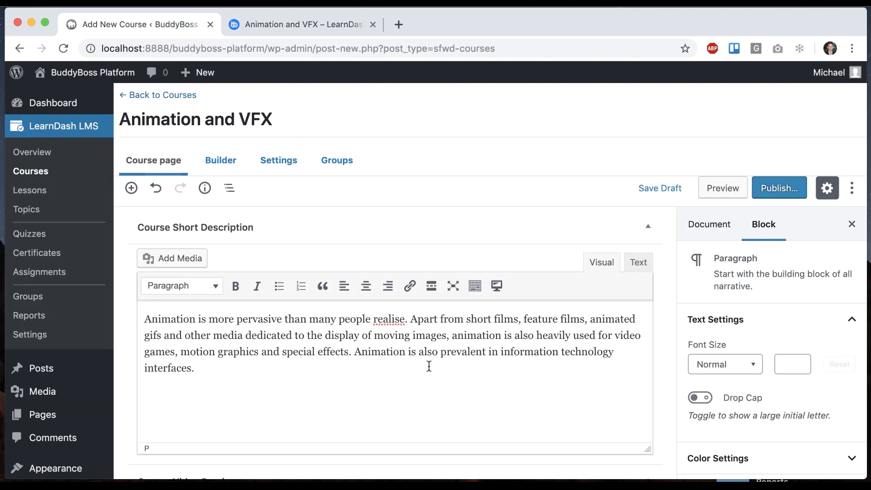
pyautogui.click(779, 188)
pyautogui.click(777, 188)
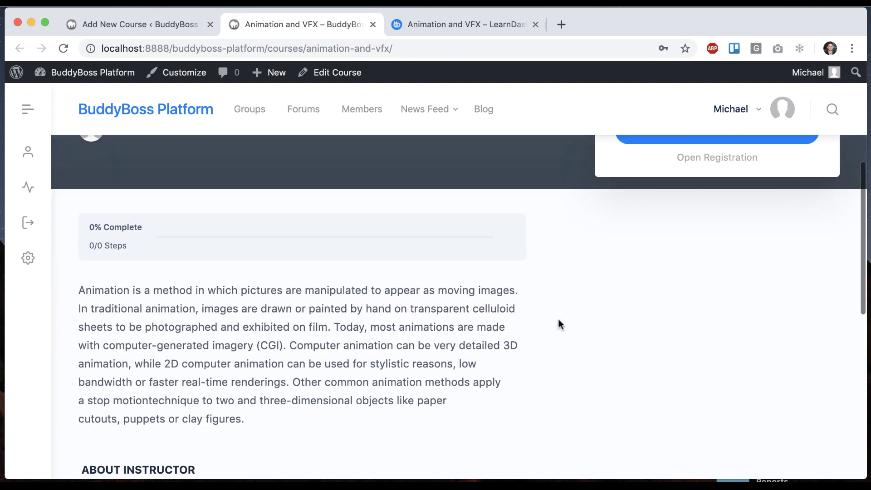
# Step: Scroll back to the top of the published Animation and VFX course page
pyautogui.scroll(15, 559, 322)
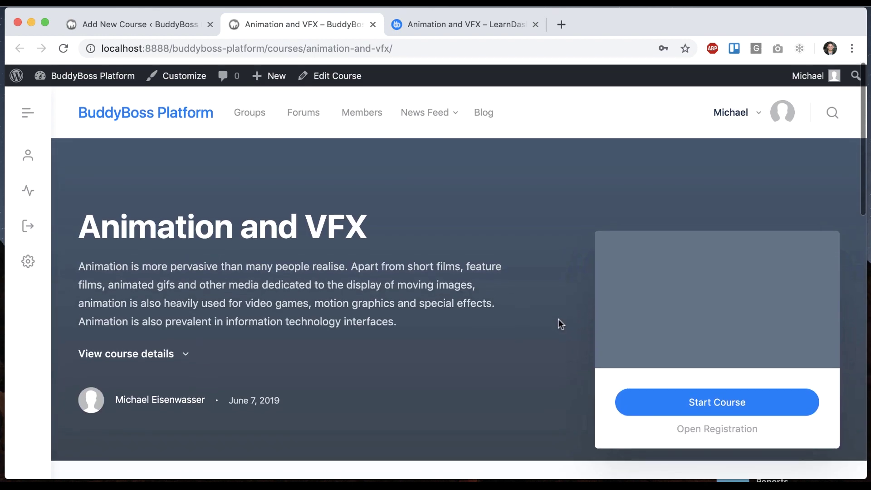
# Step: In the course Builder tab, add a 'Section 1' section heading
pyautogui.click(133, 25)
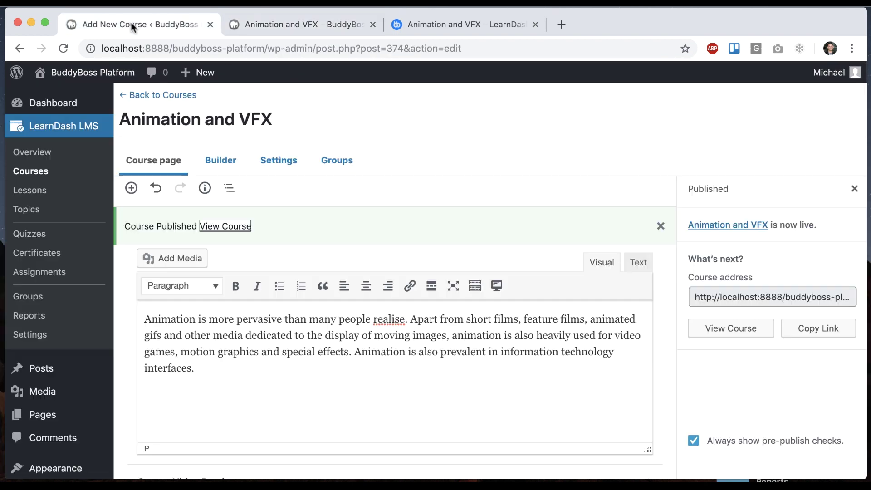
pyautogui.scroll(-3, 313, 227)
pyautogui.click(220, 161)
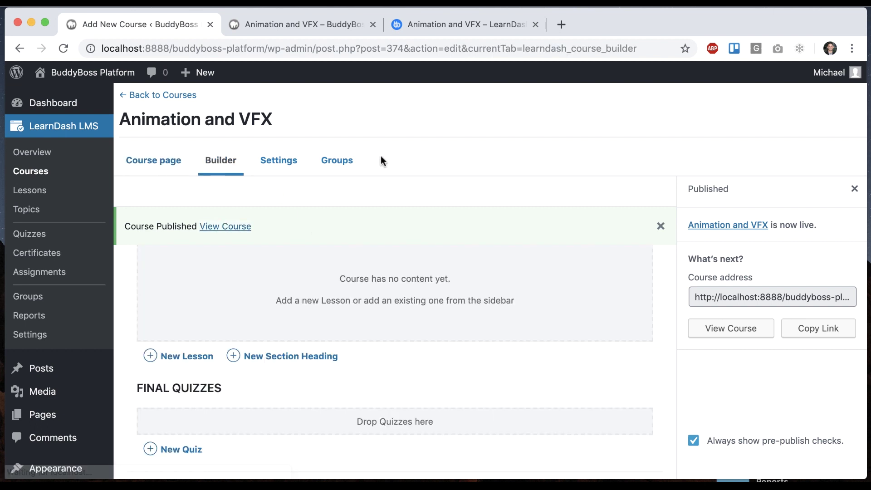
pyautogui.scroll(-4, 368, 217)
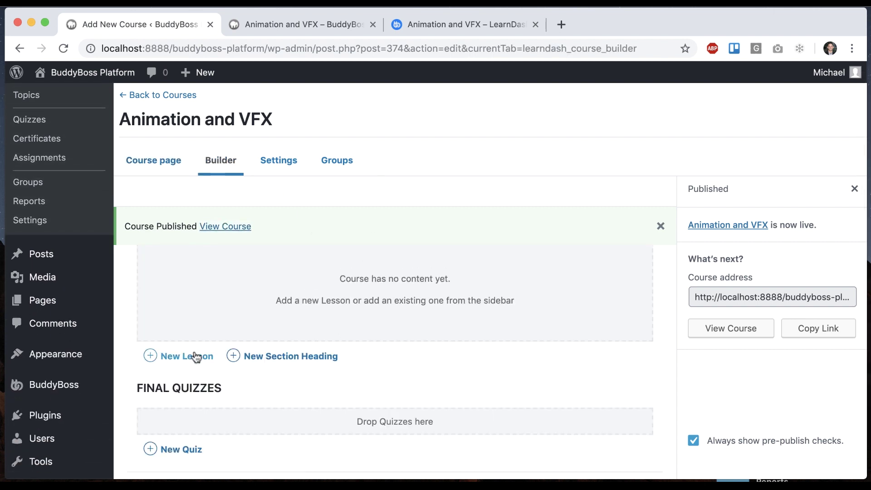
pyautogui.click(260, 358)
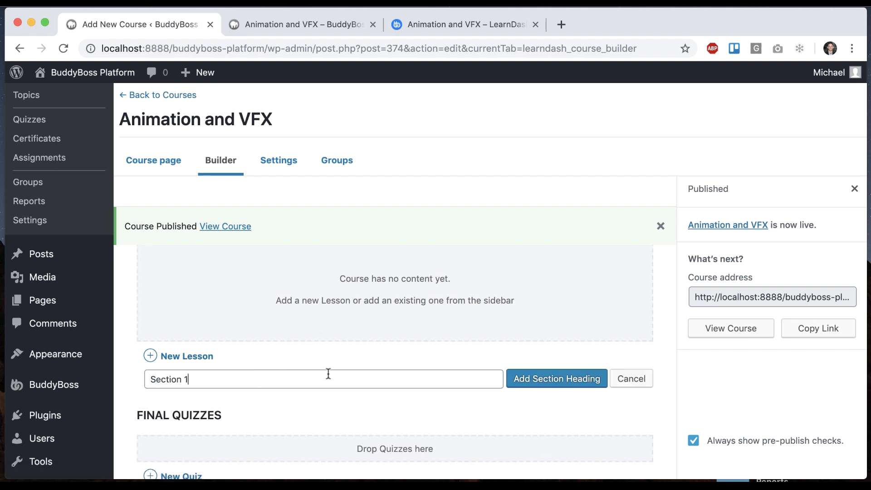
pyautogui.click(527, 384)
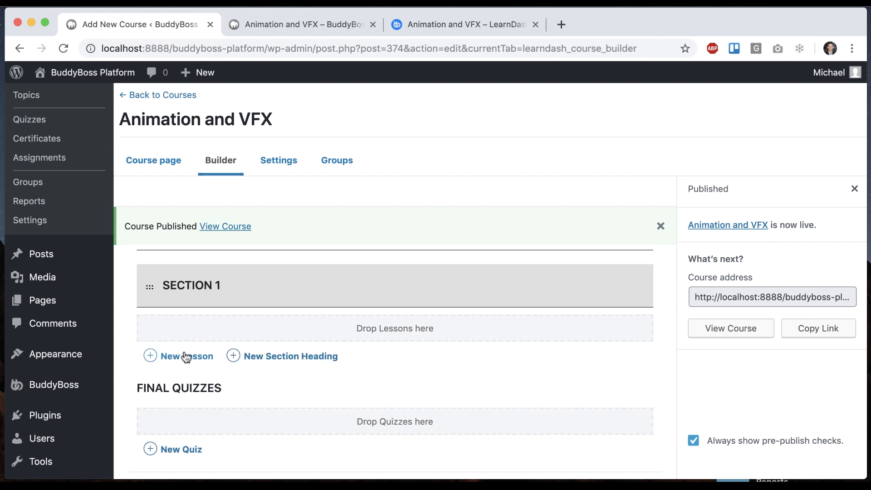
# Step: Add Lesson 1 and Lesson 2 under Section 1 and update the course
pyautogui.click(186, 357)
pyautogui.write('L')
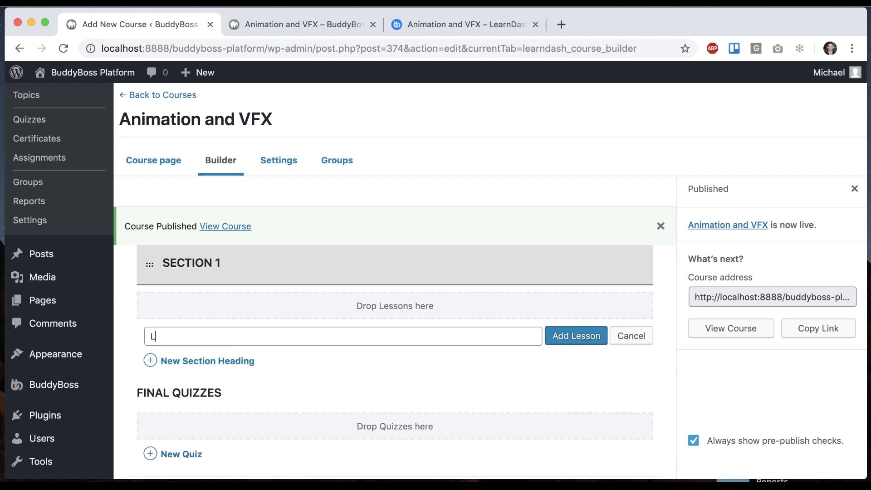
pyautogui.write('esson 1')
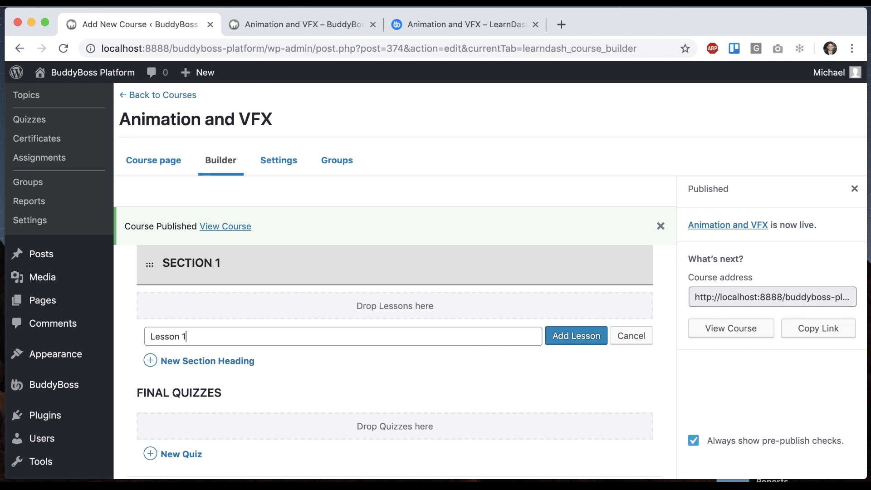
pyautogui.click(566, 341)
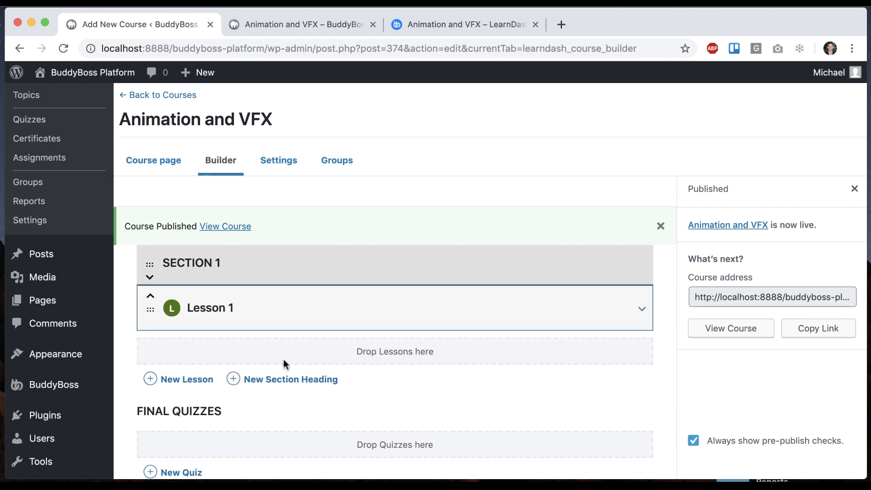
pyautogui.click(199, 380)
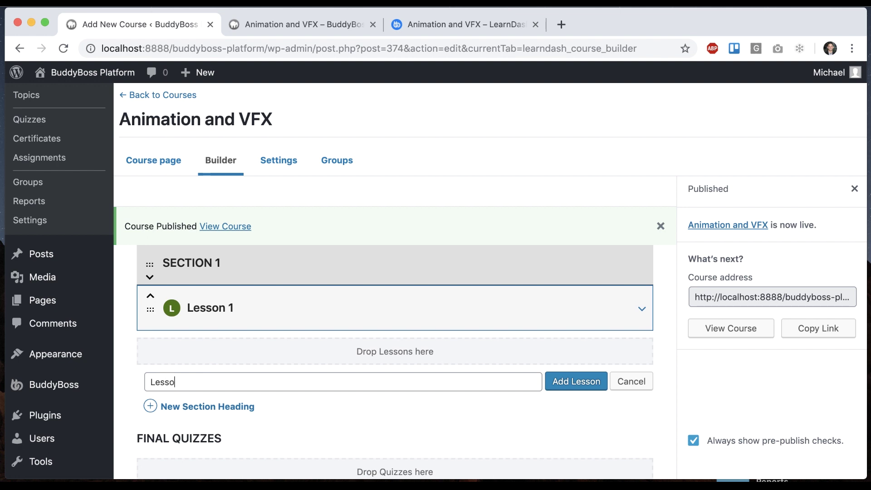
pyautogui.click(559, 382)
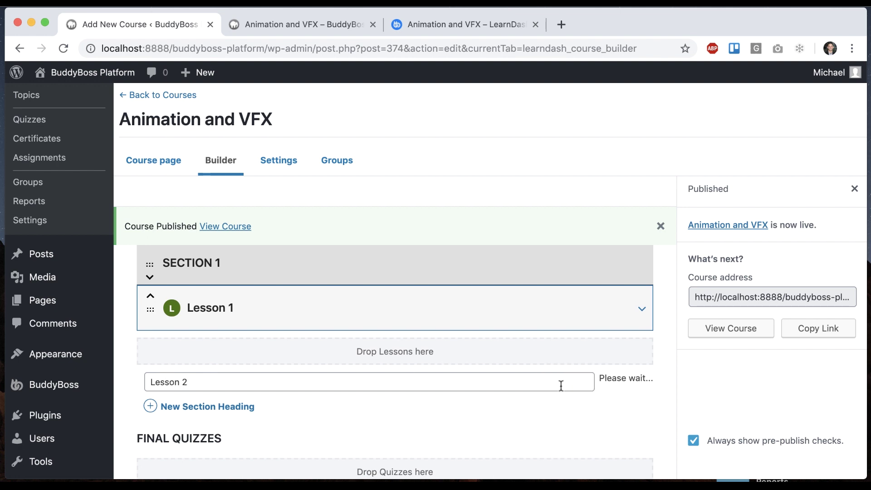
pyautogui.click(853, 189)
pyautogui.click(785, 186)
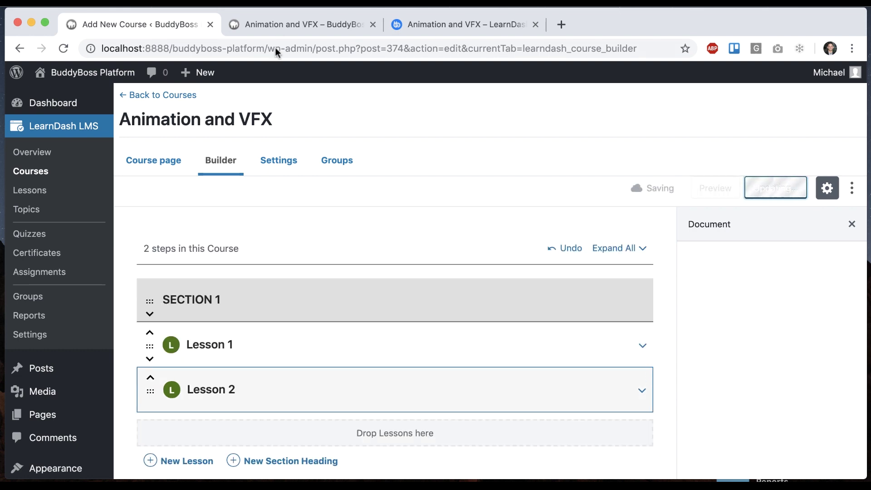
# Step: Reload the live course page and scroll to Course Content listing Section 1's two lessons
pyautogui.click(282, 25)
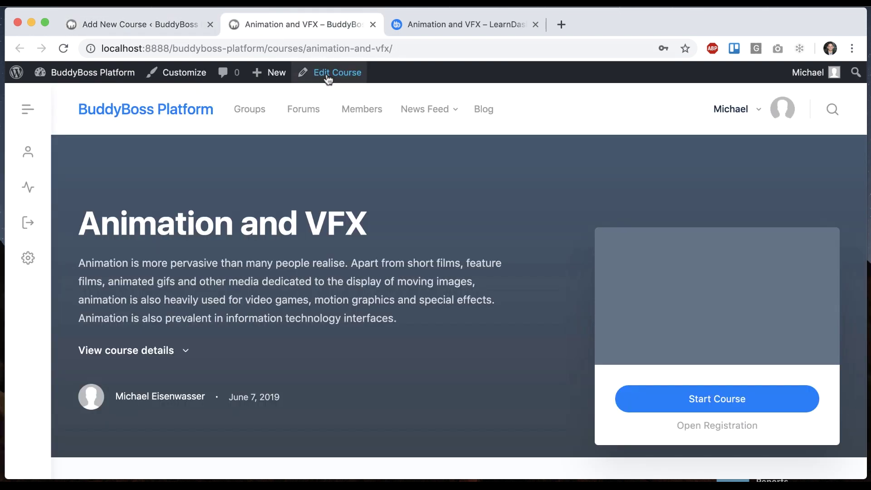
pyautogui.press('super+r')
pyautogui.scroll(-9, 388, 235)
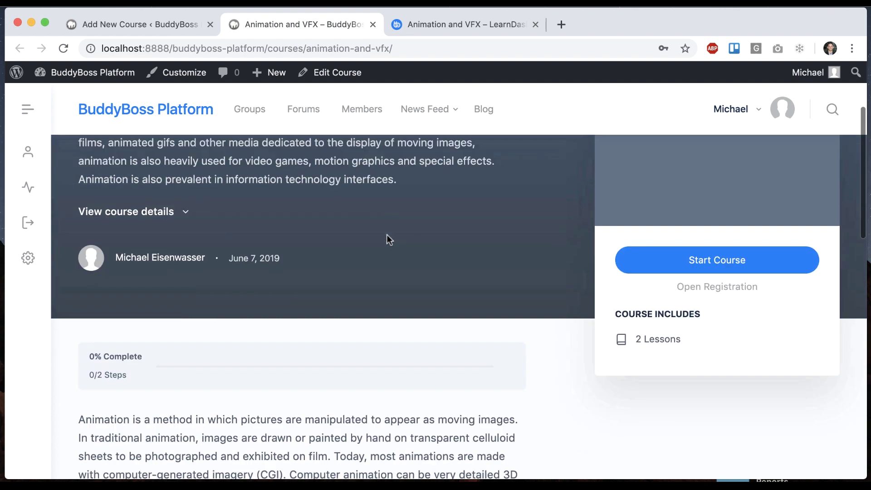
pyautogui.scroll(-1, 387, 235)
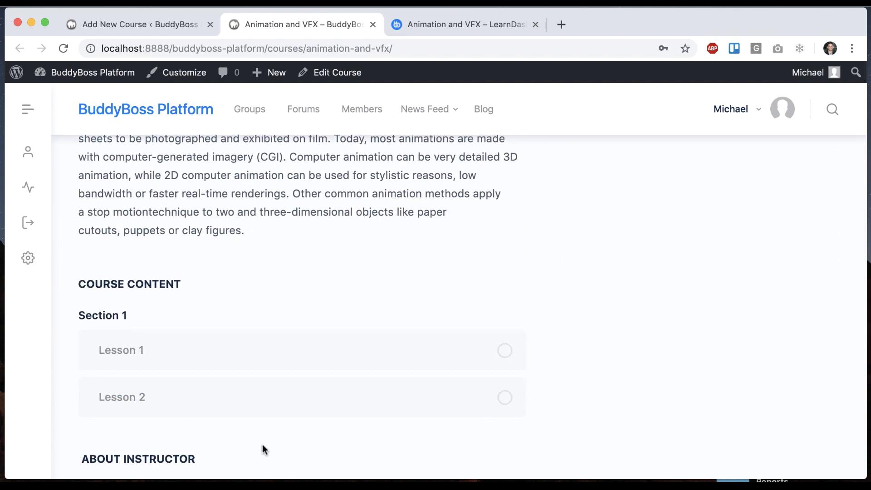
pyautogui.scroll(-2, 263, 449)
pyautogui.scroll(10, 268, 421)
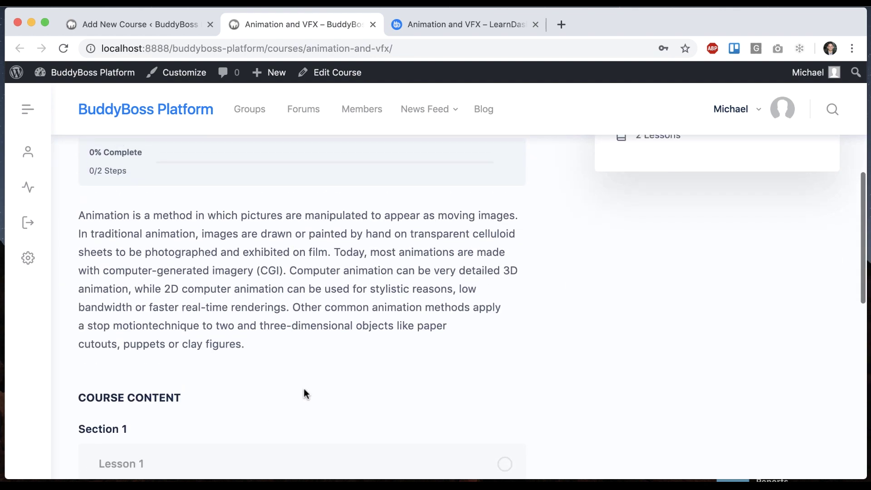
pyautogui.scroll(2, 592, 209)
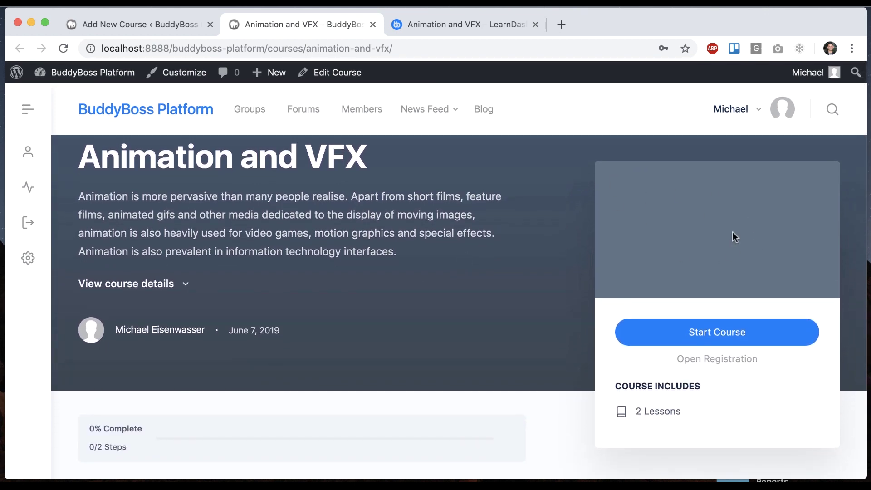
pyautogui.scroll(-6, 586, 273)
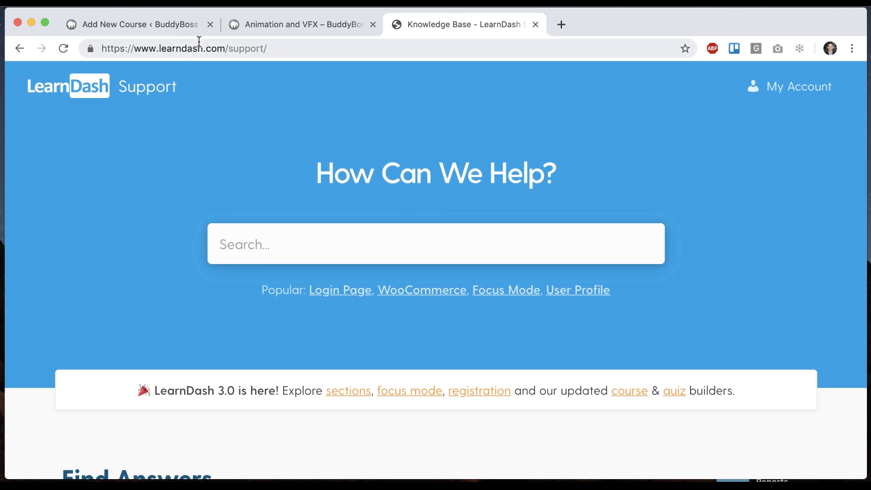
# Step: Scroll the LearnDash Support Knowledge Base to the Getting Started, LearnDash Core, Add-Ons and FAQs category cards
pyautogui.scroll(-10, 214, 102)
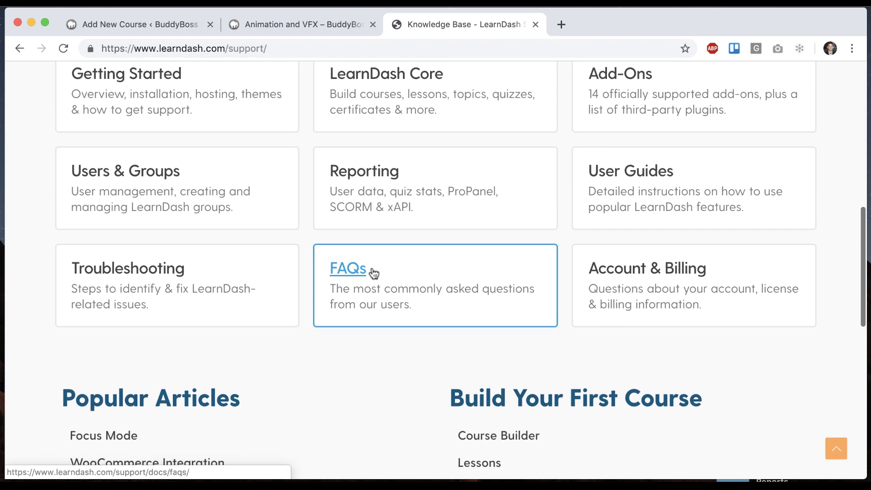
pyautogui.scroll(2, 309, 271)
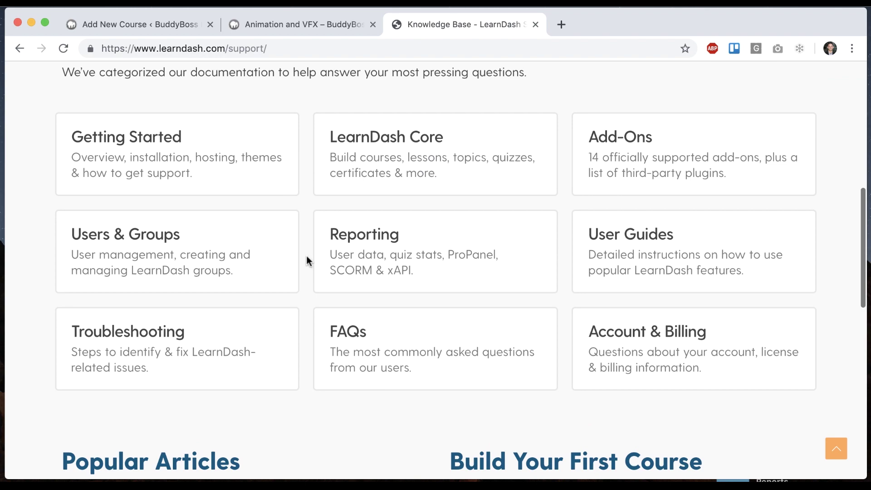